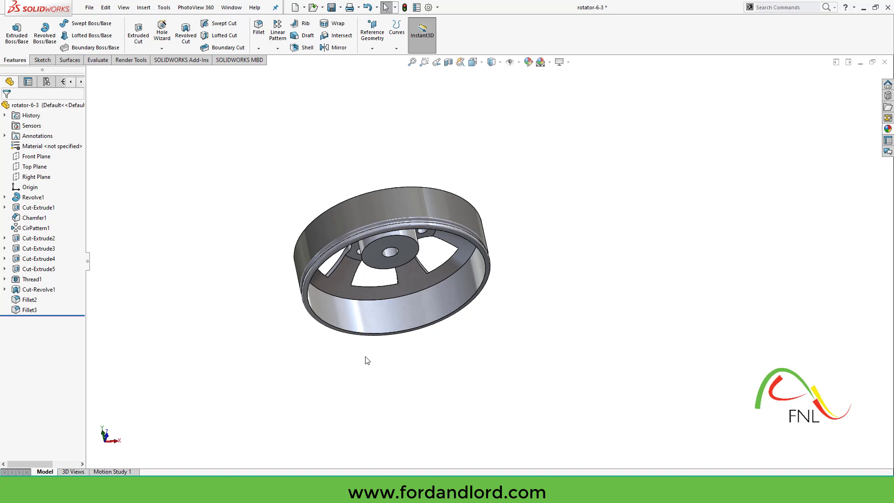
- Show the Right Plane and create a reference plane perpendicular to it and tangent to the rim's inner cylindrical face
{"action": "middle_click_drag", "start_coordinate": [235, 318], "coordinate": [262, 347]}
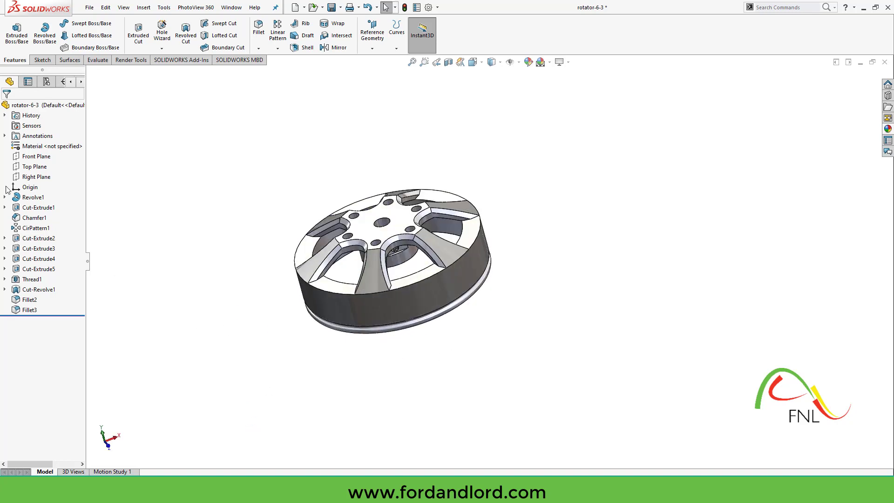
{"action": "right_click", "coordinate": [29, 179]}
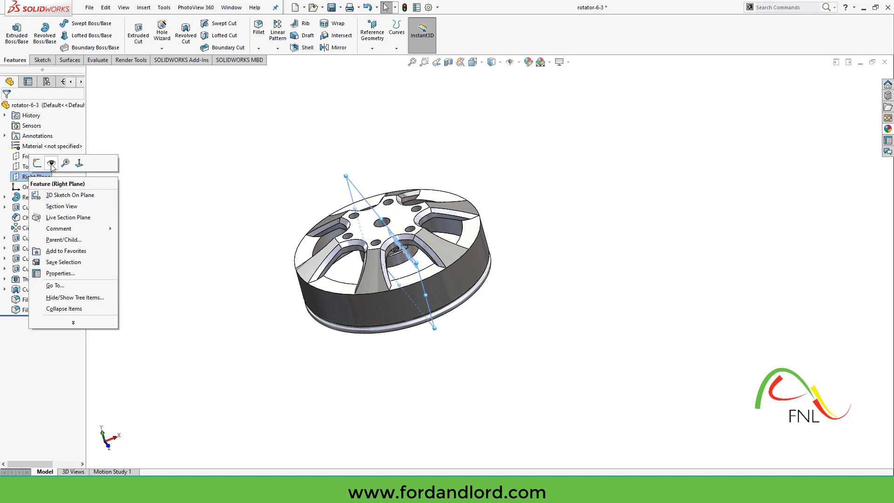
{"action": "left_click", "coordinate": [51, 164]}
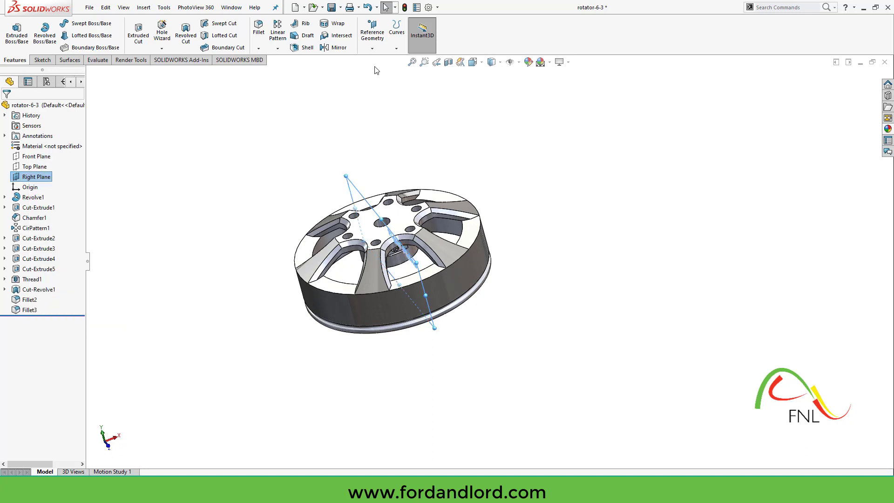
{"action": "left_click", "coordinate": [373, 49]}
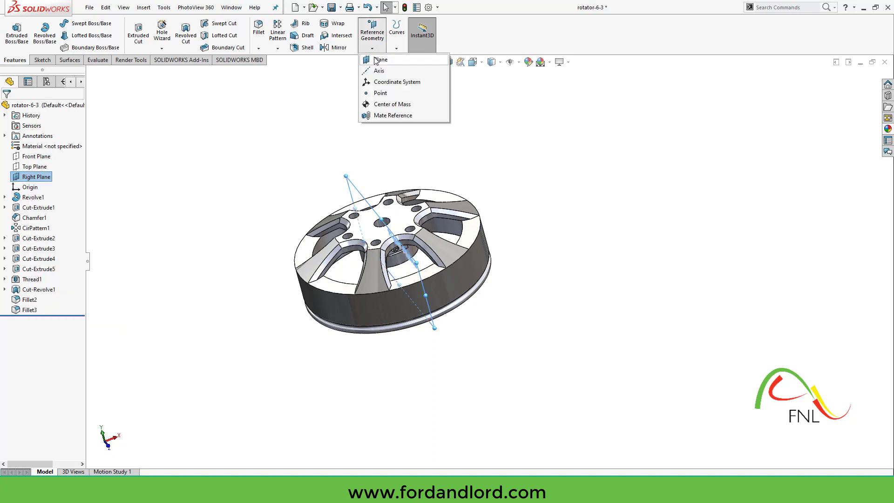
{"action": "left_click", "coordinate": [379, 61]}
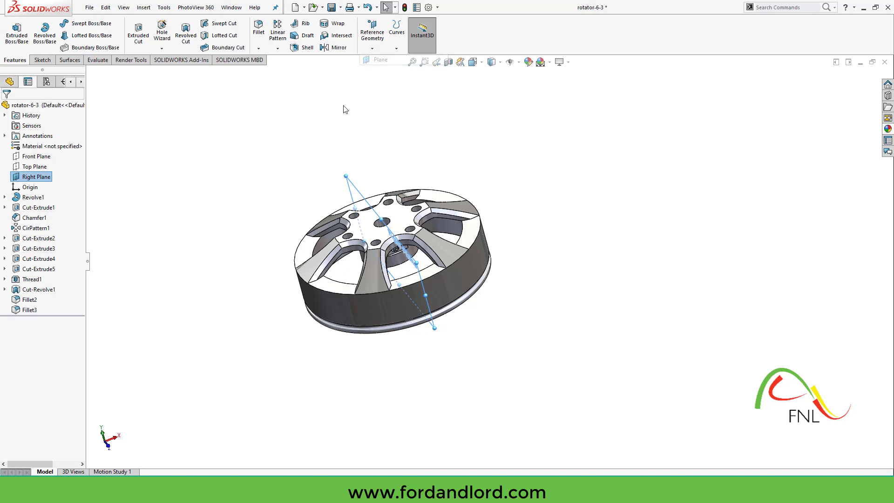
{"action": "middle_click_drag", "start_coordinate": [243, 324], "coordinate": [210, 331]}
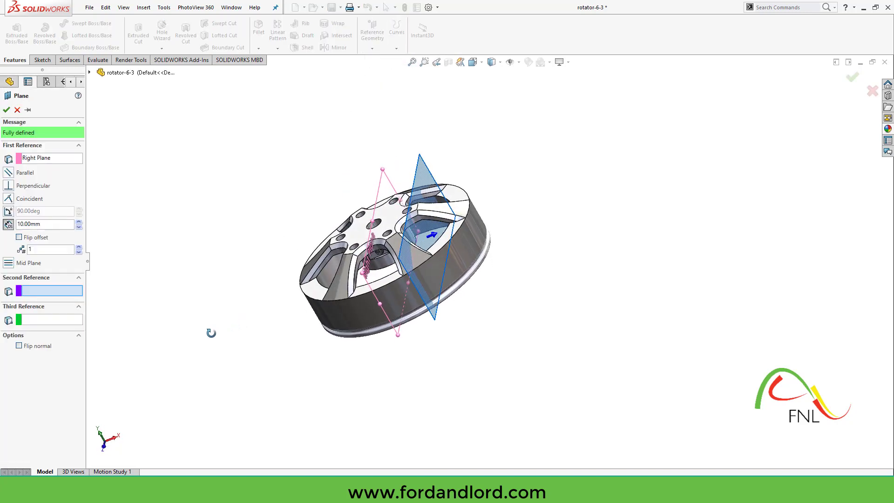
{"action": "left_click", "coordinate": [326, 279]}
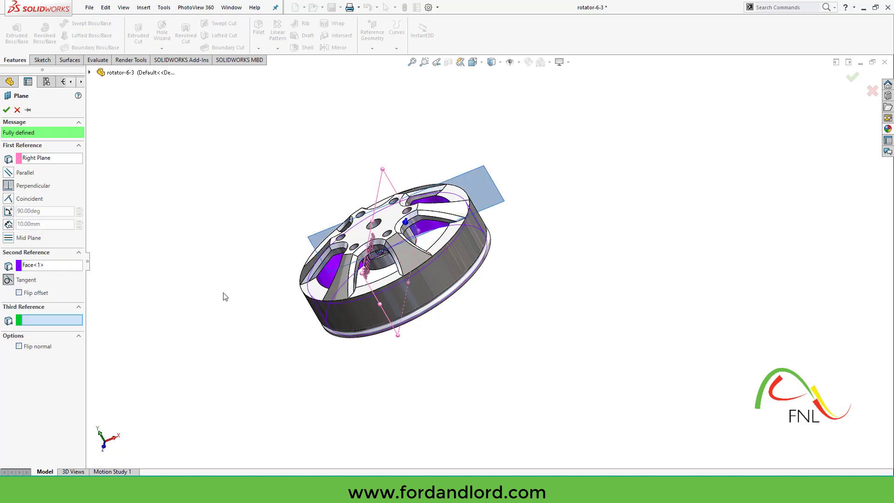
{"action": "left_click", "coordinate": [7, 110]}
- Show the Front Plane and apply a planar section view of the wheel offset -19 mm from it
{"action": "middle_click_drag", "start_coordinate": [154, 235], "coordinate": [265, 206]}
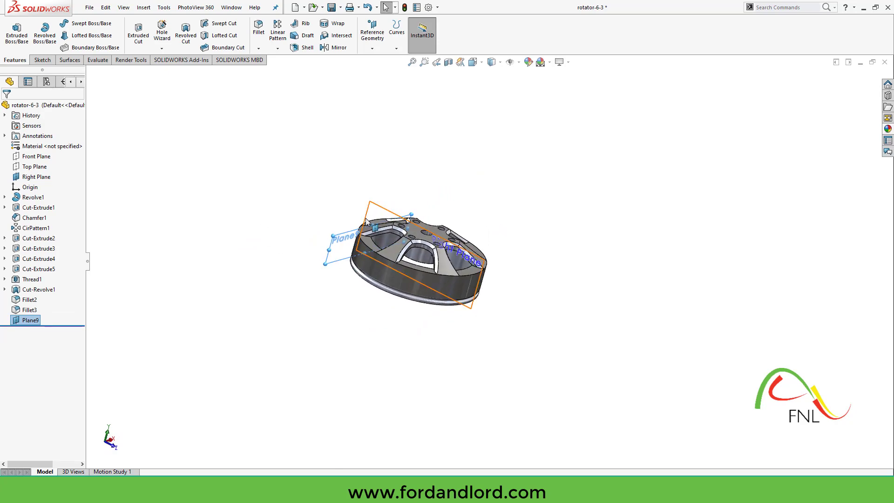
{"action": "scroll", "coordinate": [392, 308], "scroll_direction": "down", "scroll_amount": 5}
{"action": "middle_click_drag", "start_coordinate": [373, 365], "coordinate": [363, 361]}
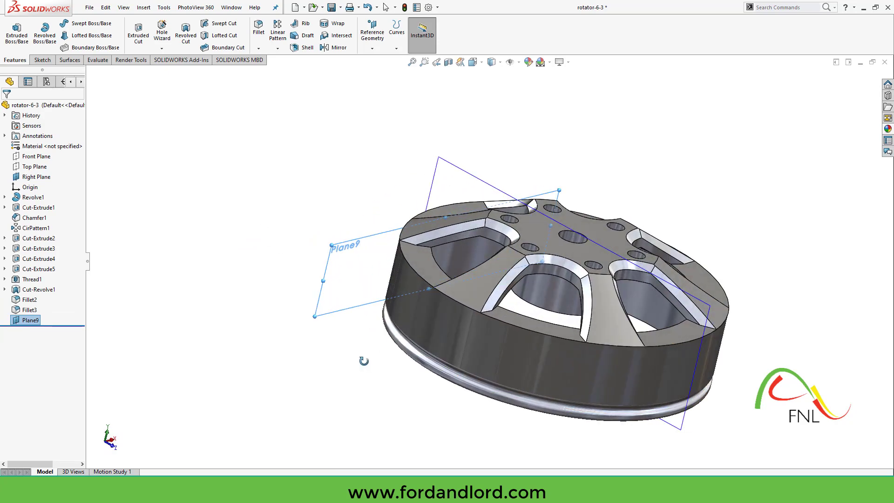
{"action": "right_click", "coordinate": [36, 158]}
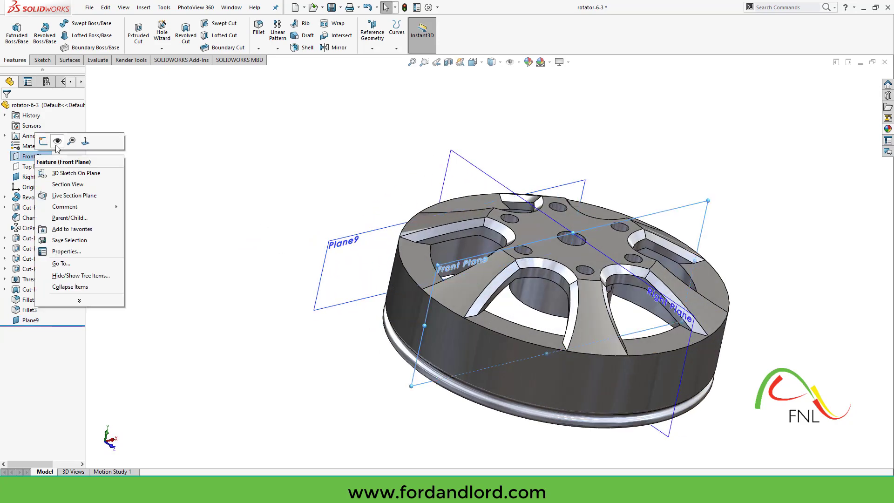
{"action": "left_click", "coordinate": [58, 141]}
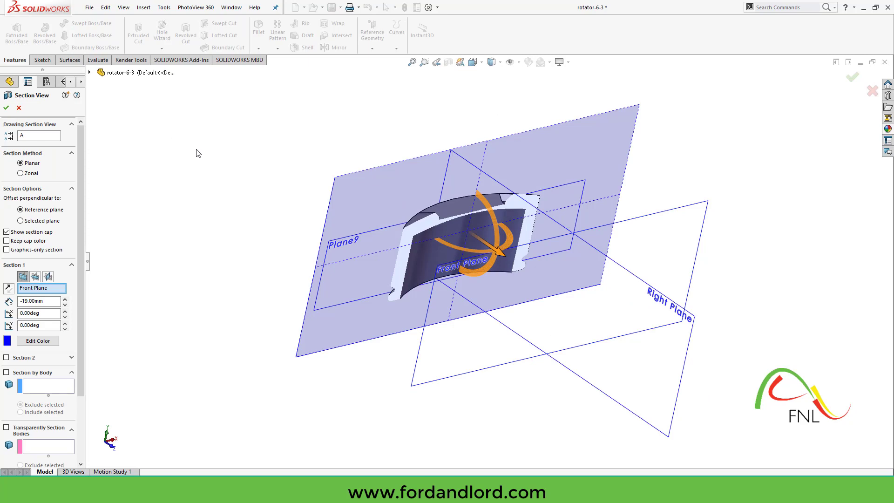
{"action": "left_click", "coordinate": [6, 108]}
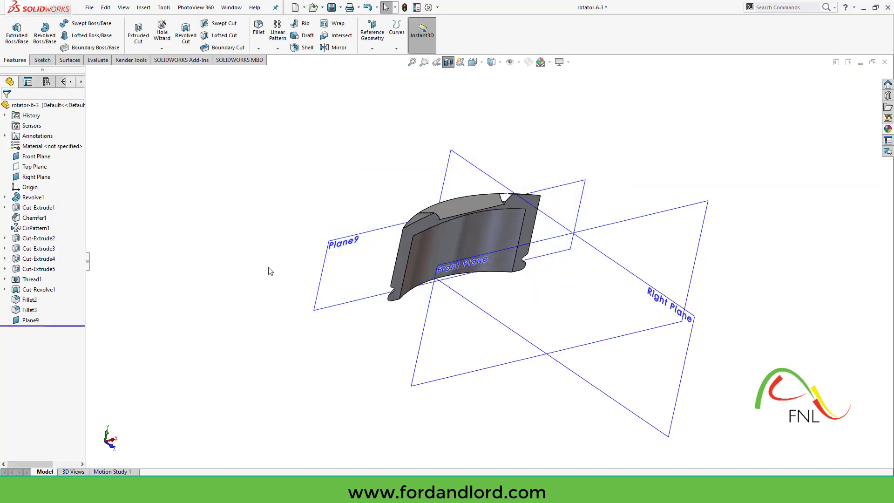
- Hide the Right Plane and the Front Plane
{"action": "middle_click_drag", "start_coordinate": [269, 271], "coordinate": [289, 275]}
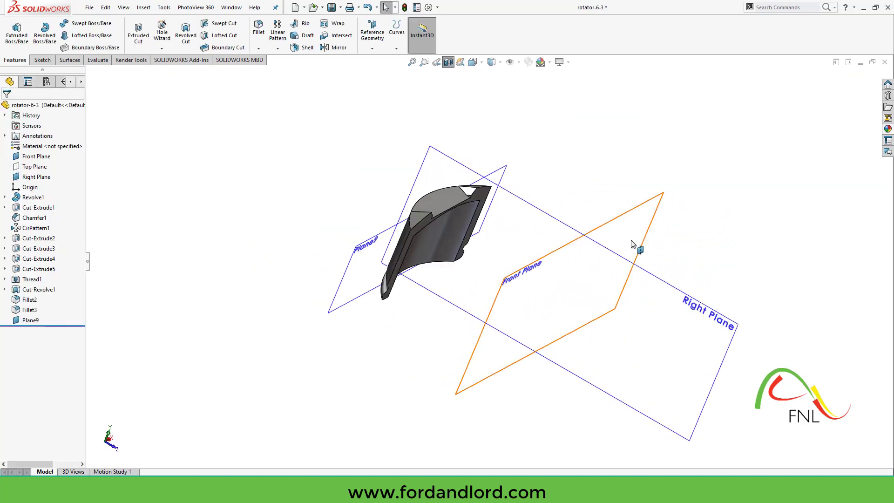
{"action": "left_click", "coordinate": [624, 259]}
{"action": "right_click", "coordinate": [634, 257]}
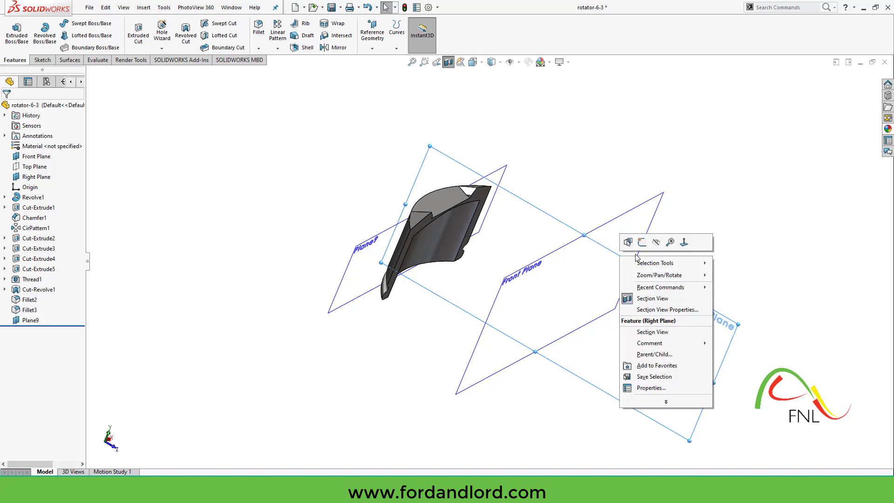
{"action": "left_click", "coordinate": [654, 242]}
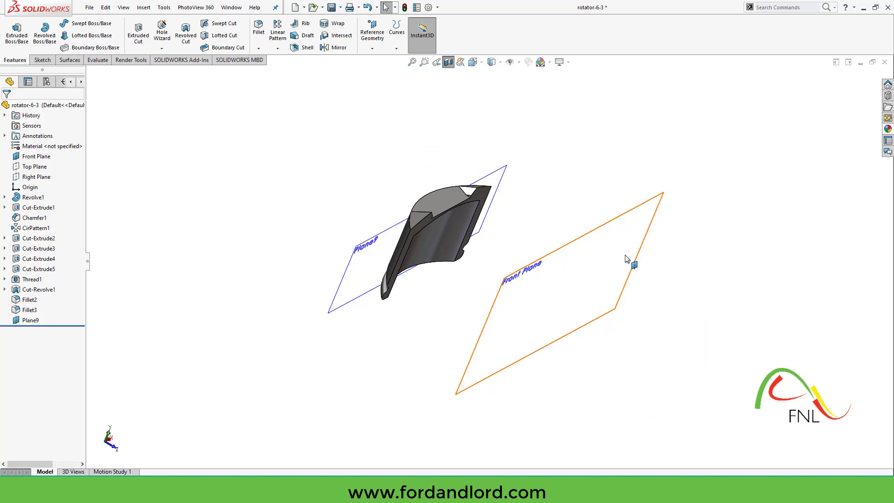
{"action": "left_click", "coordinate": [610, 225]}
{"action": "right_click", "coordinate": [610, 226]}
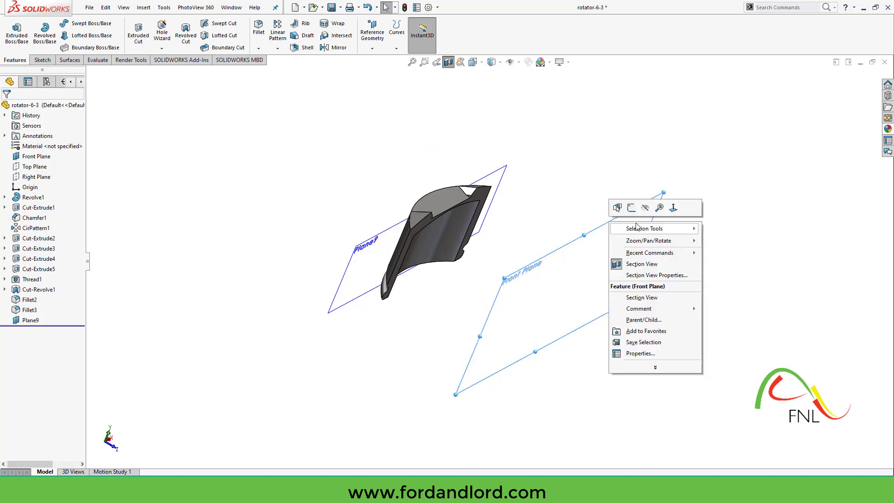
{"action": "left_click", "coordinate": [647, 211]}
- In front view, sketch a vertical centerline on the new tangent plane between the midpoints of the inner wall's lower and upper edges
{"action": "key", "text": "ctrl+1"}
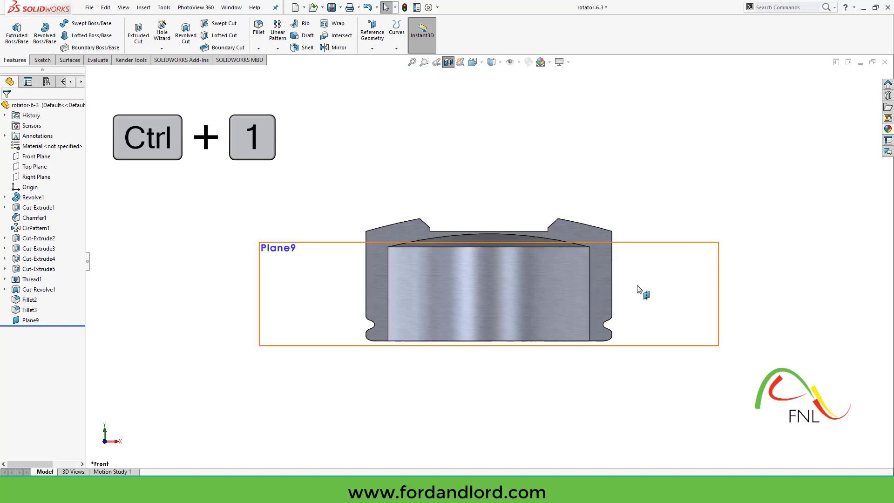
{"action": "scroll", "coordinate": [510, 354], "scroll_direction": "down", "scroll_amount": 2}
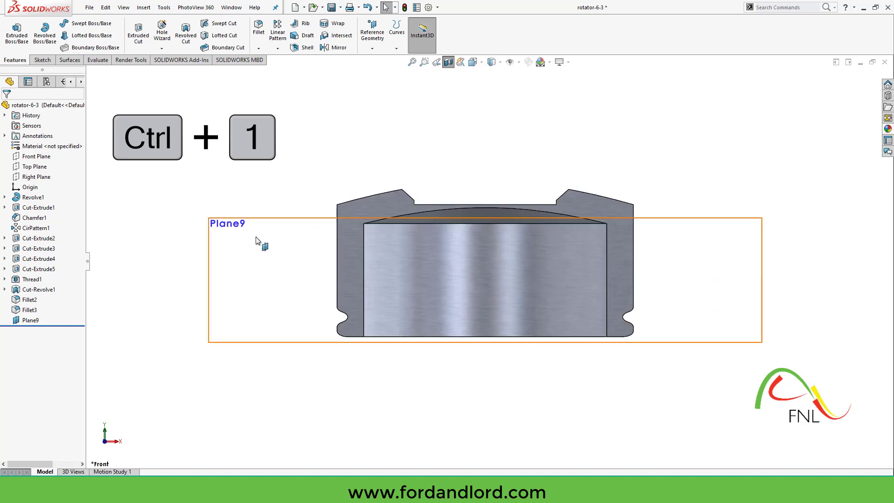
{"action": "left_click", "coordinate": [252, 221]}
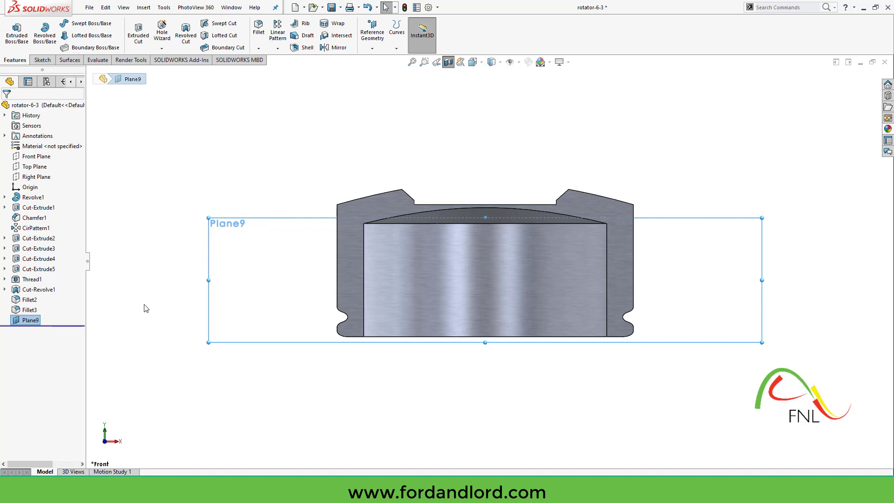
{"action": "left_click", "coordinate": [42, 59]}
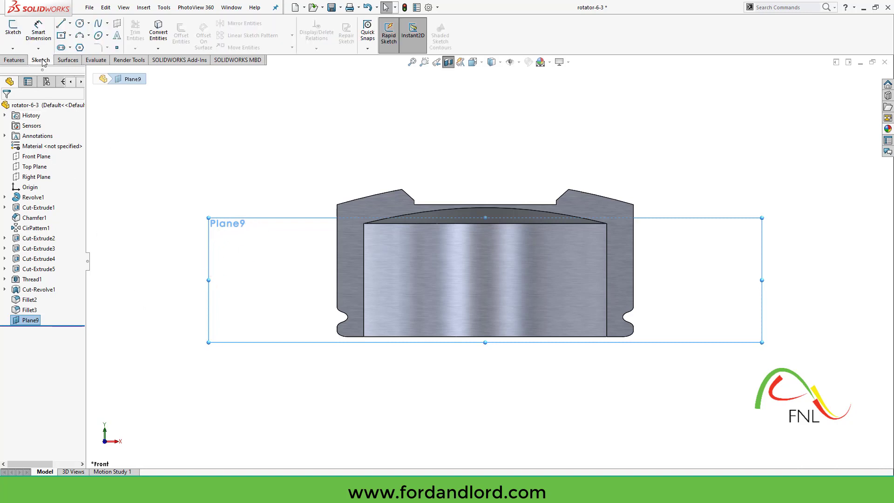
{"action": "left_click", "coordinate": [70, 24]}
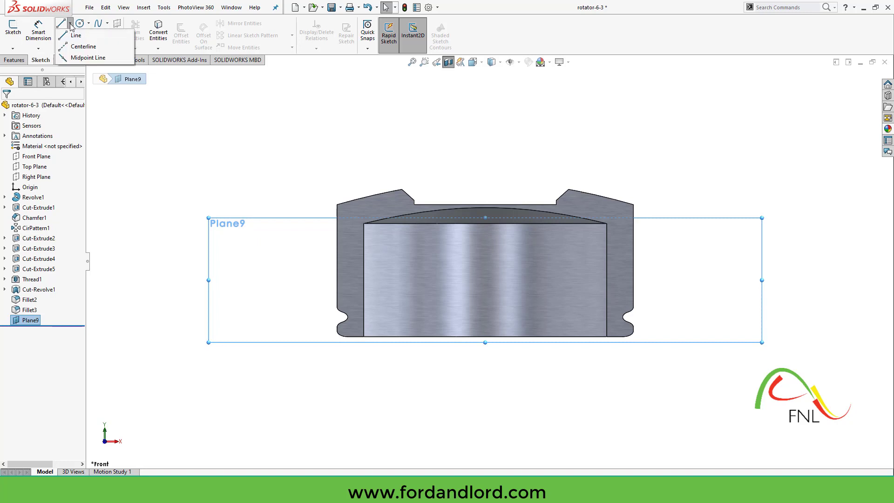
{"action": "left_click", "coordinate": [78, 50]}
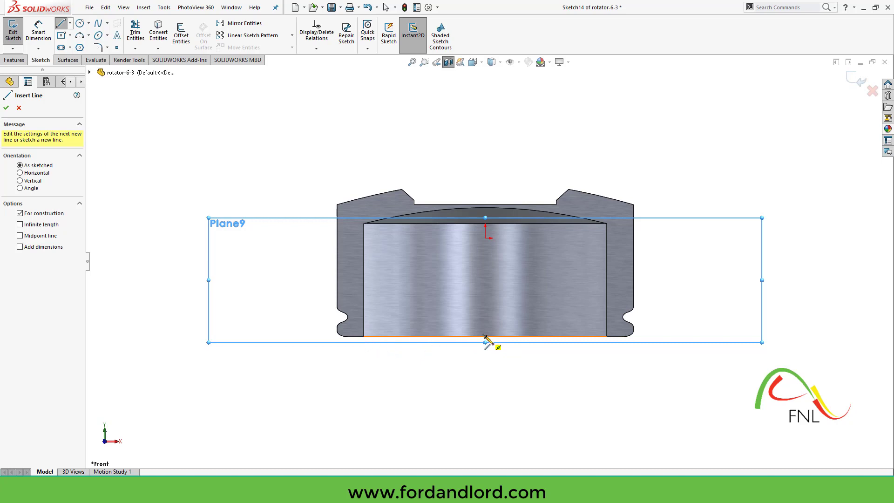
{"action": "left_click", "coordinate": [485, 336]}
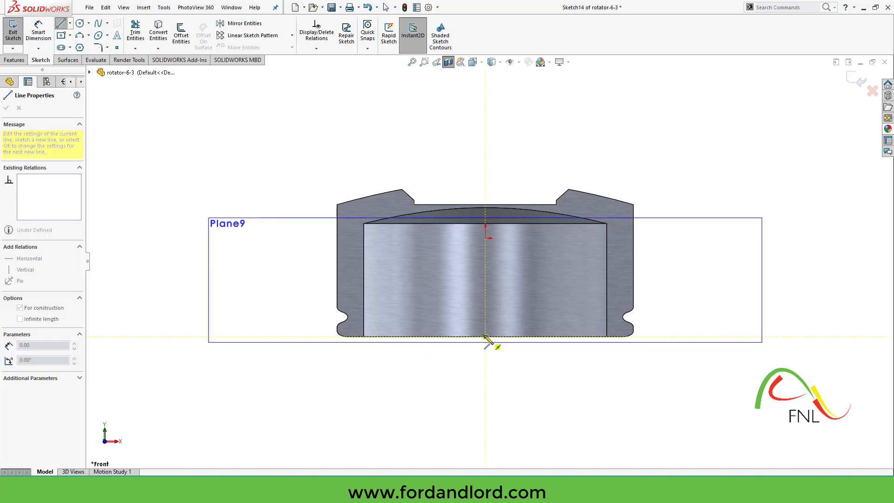
{"action": "left_click", "coordinate": [486, 224]}
{"action": "right_click", "coordinate": [486, 223]}
{"action": "left_click", "coordinate": [441, 186]}
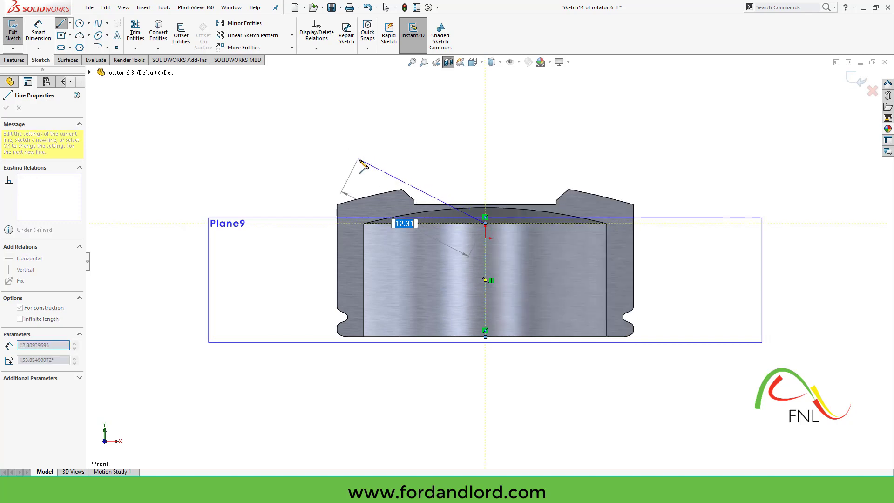
{"action": "key", "text": "Escape"}
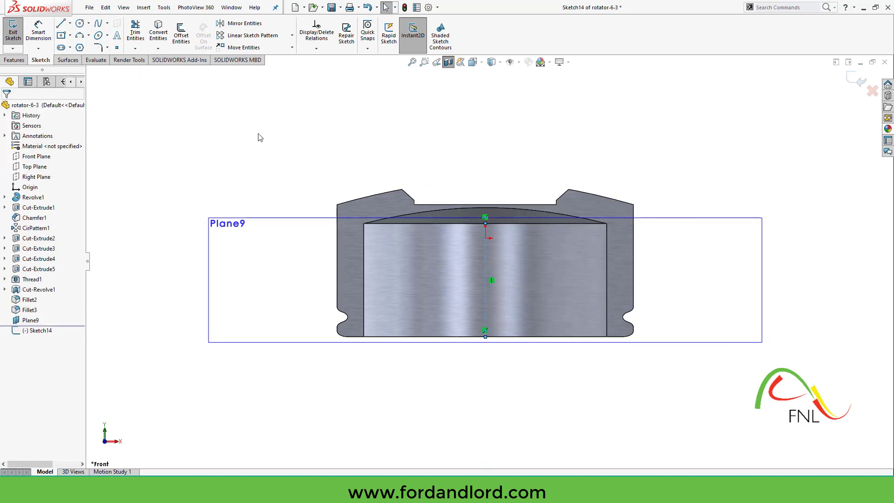
- Sketch a center rectangle about 5 mm wide and 9 mm high, centered on the centerline's midpoint
{"action": "left_click", "coordinate": [61, 36]}
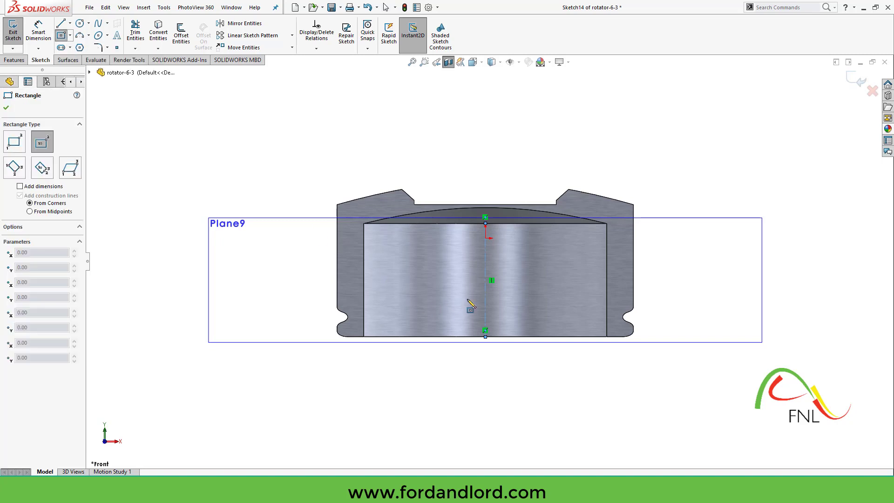
{"action": "left_click", "coordinate": [485, 279]}
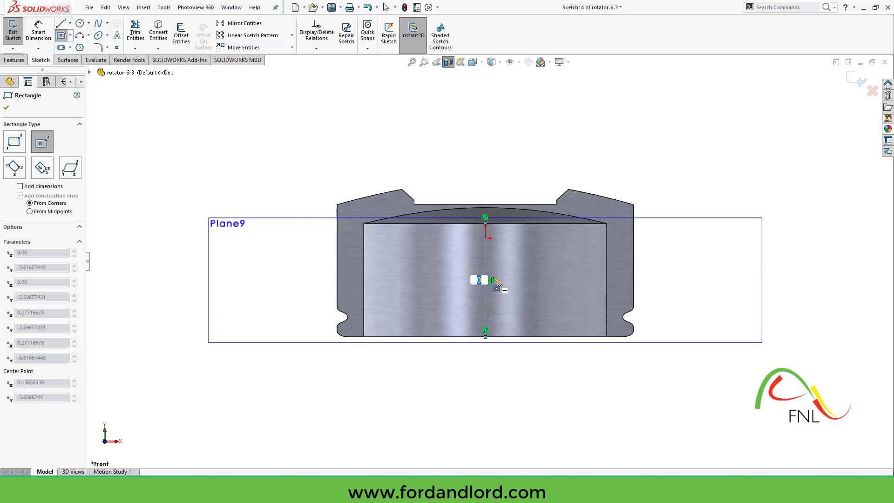
{"action": "left_click", "coordinate": [514, 229]}
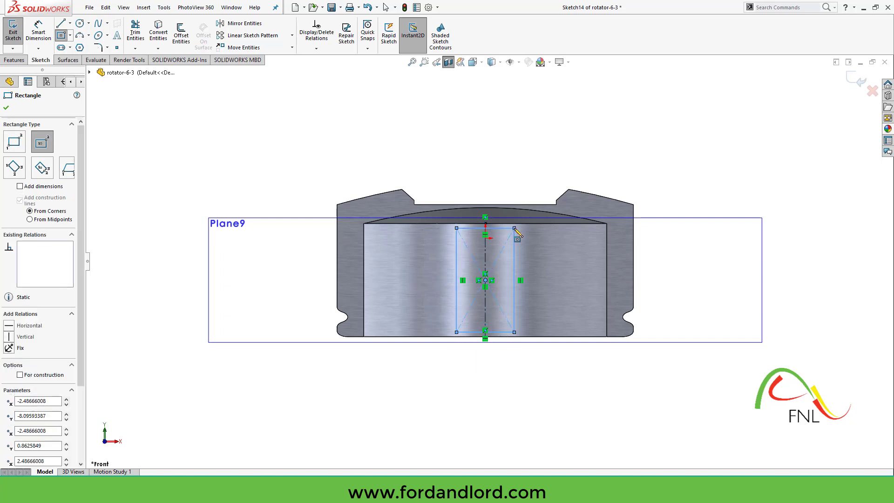
- Dimension the rectangle's height and set it to 9 mm
{"action": "right_click", "coordinate": [515, 229]}
{"action": "left_click", "coordinate": [633, 235]}
{"action": "left_click", "coordinate": [514, 290]}
{"action": "left_click", "coordinate": [717, 289]}
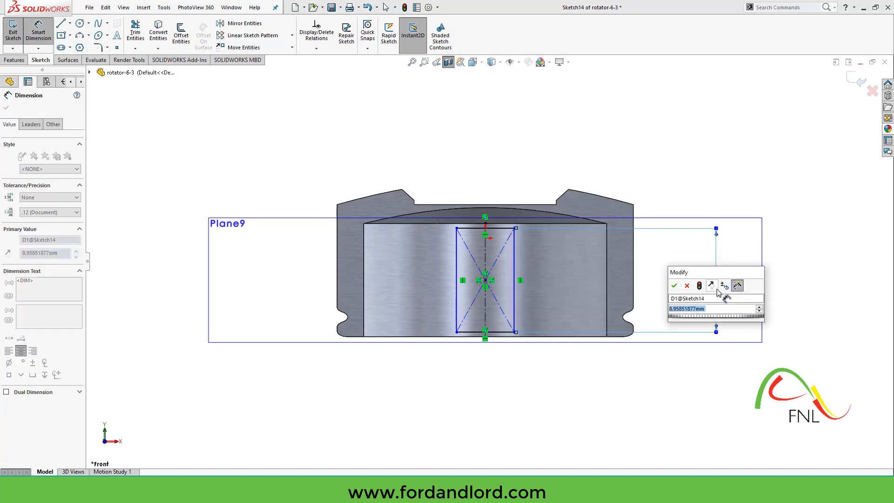
{"action": "type", "text": "9"}
{"action": "left_click", "coordinate": [674, 285]}
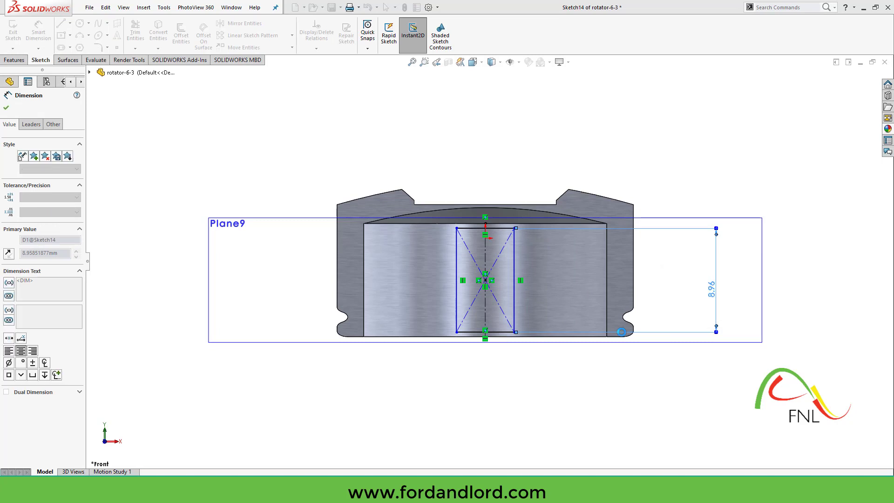
- Dimension the rectangle's width as 6 mm and finish dimensioning
{"action": "left_click", "coordinate": [498, 332]}
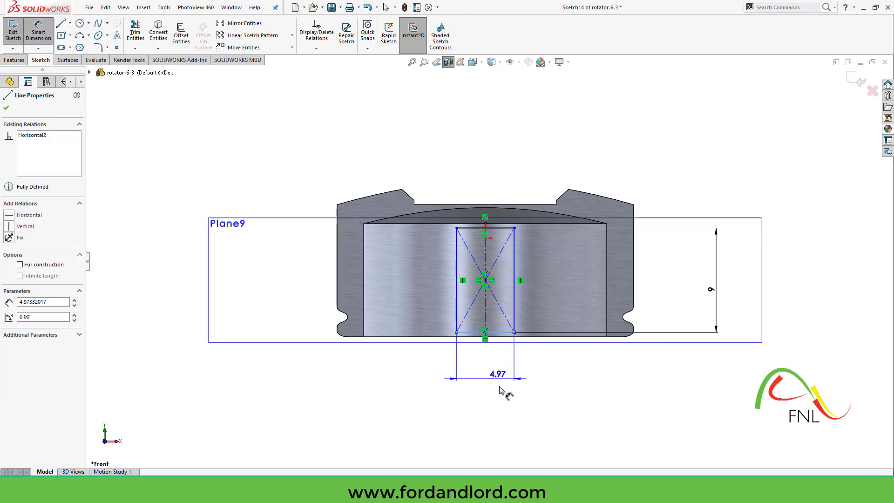
{"action": "left_click", "coordinate": [502, 397]}
{"action": "type", "text": "9"}
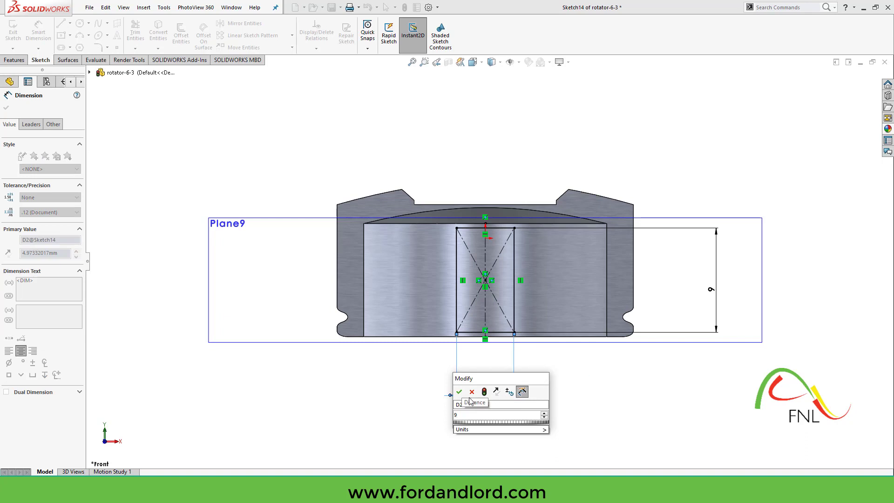
{"action": "key", "text": "BackSpace"}
{"action": "type", "text": "6"}
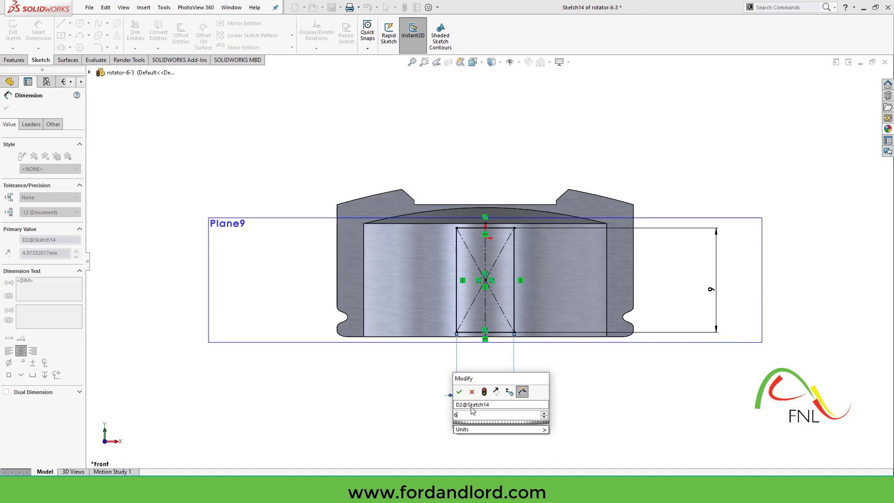
{"action": "left_click", "coordinate": [459, 392]}
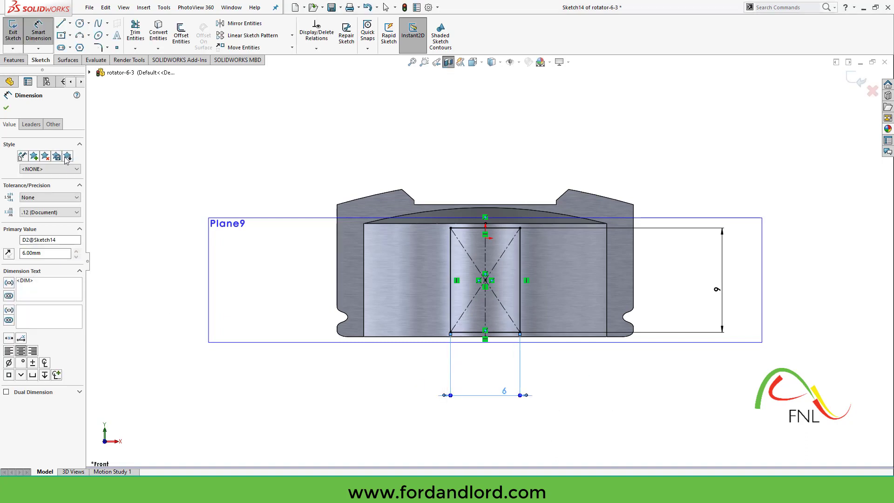
{"action": "left_click", "coordinate": [7, 109]}
{"action": "scroll", "coordinate": [188, 319], "scroll_direction": "up", "scroll_amount": 2}
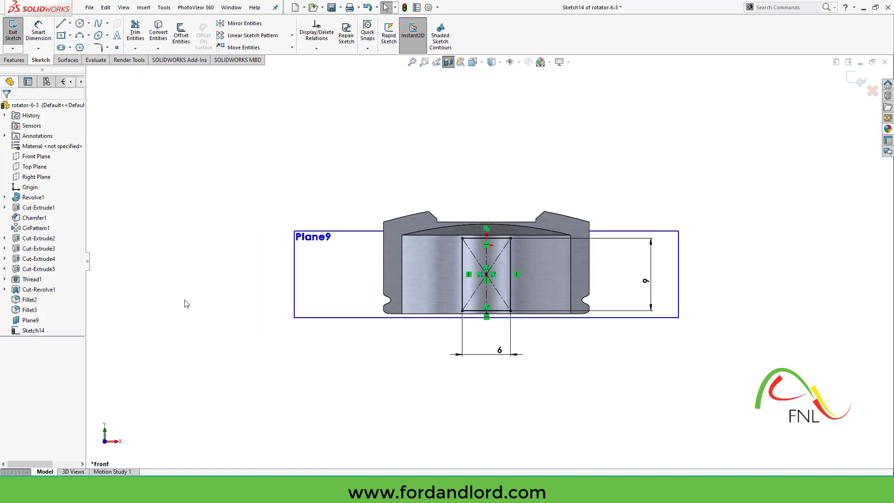
- Exit the rectangle sketch and extrude it 2 mm blind toward the wheel's centre, merged with the body
{"action": "middle_click_drag", "start_coordinate": [191, 316], "coordinate": [224, 327]}
{"action": "key", "text": "ctrl+b"}
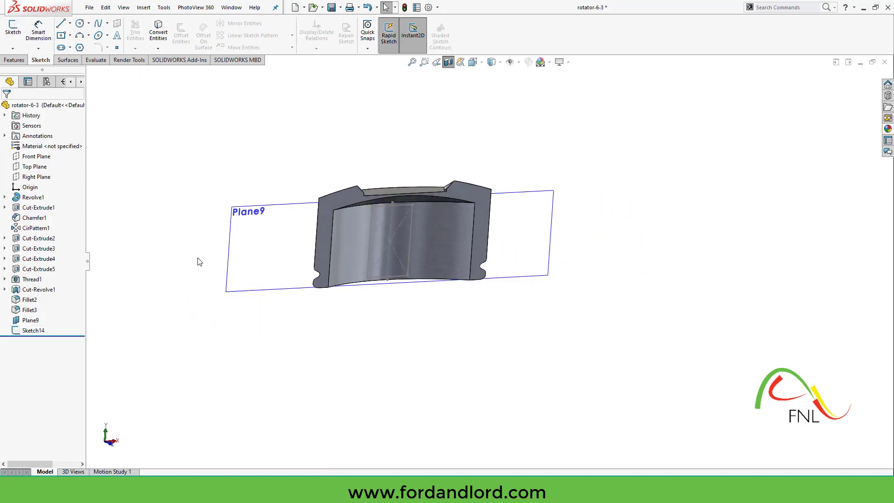
{"action": "scroll", "coordinate": [206, 271], "scroll_direction": "up", "scroll_amount": 2}
{"action": "left_click", "coordinate": [33, 331]}
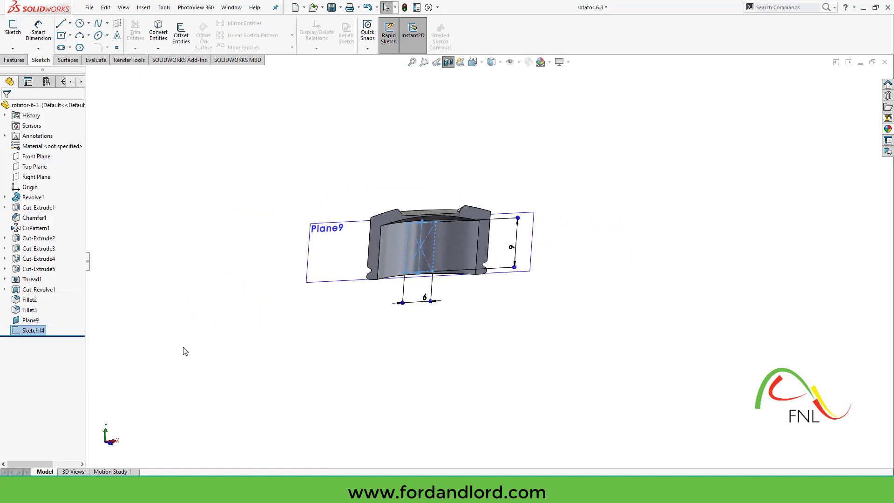
{"action": "middle_click_drag", "start_coordinate": [212, 354], "coordinate": [210, 329]}
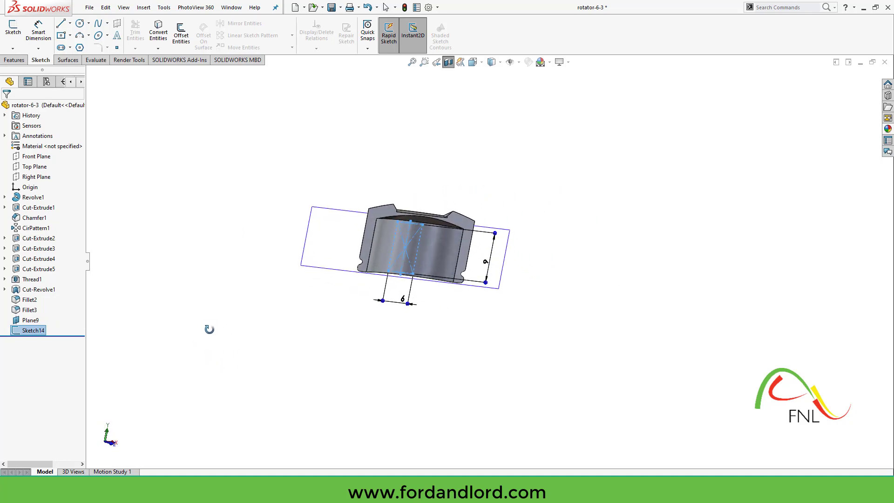
{"action": "left_click", "coordinate": [15, 60]}
{"action": "left_click", "coordinate": [17, 34]}
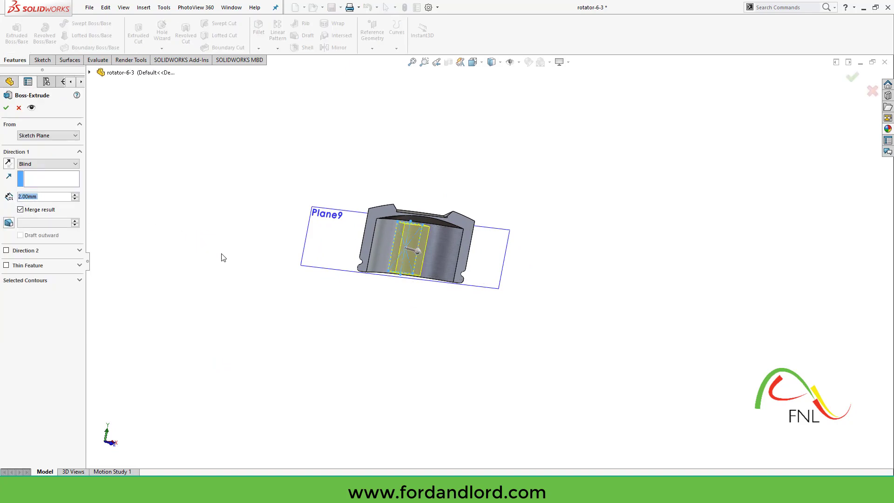
{"action": "left_click", "coordinate": [6, 108]}
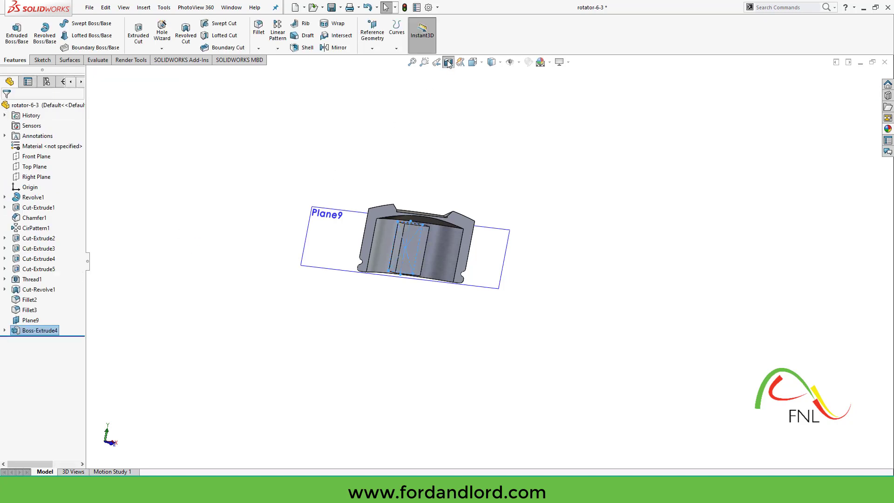
- Turn off the section view and hide Plane9
{"action": "left_click", "coordinate": [448, 62]}
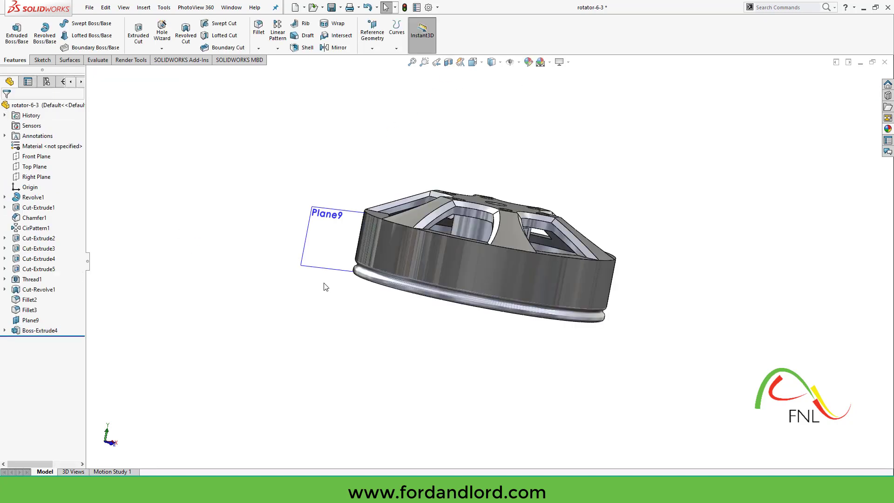
{"action": "left_click", "coordinate": [331, 213]}
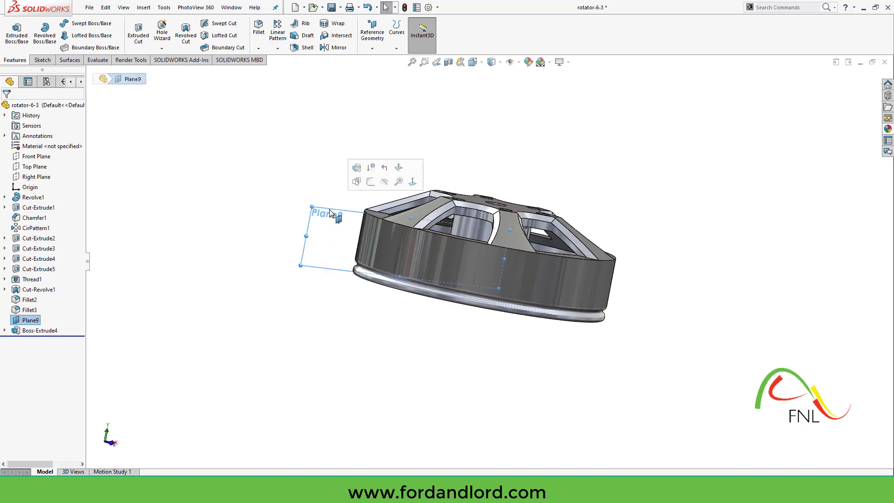
{"action": "right_click", "coordinate": [329, 213]}
{"action": "left_click", "coordinate": [369, 198]}
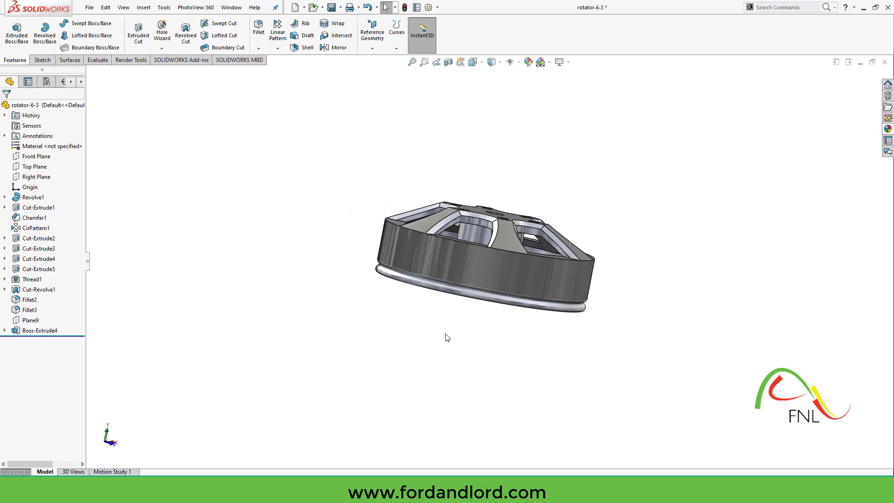
- Rename the new block extrusion on the inner rim as Magnet
{"action": "middle_click_drag", "start_coordinate": [445, 337], "coordinate": [534, 235]}
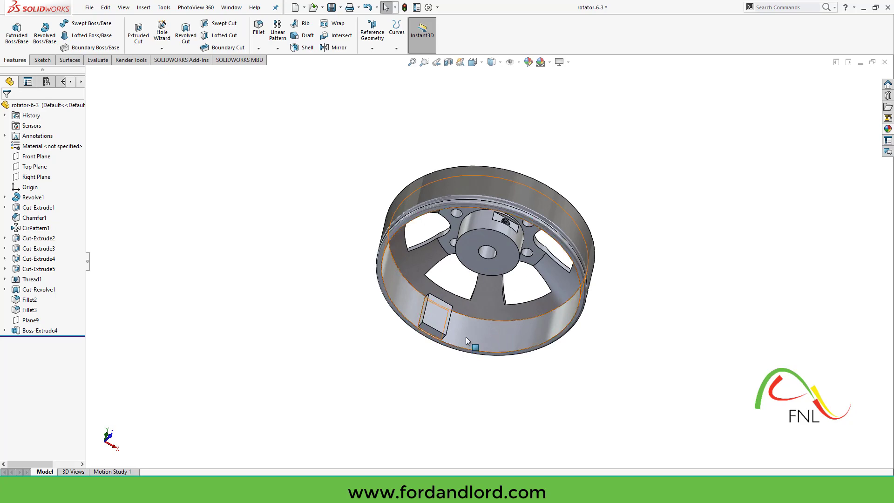
{"action": "scroll", "coordinate": [467, 339], "scroll_direction": "down", "scroll_amount": 2}
{"action": "middle_click_drag", "start_coordinate": [400, 370], "coordinate": [418, 354]}
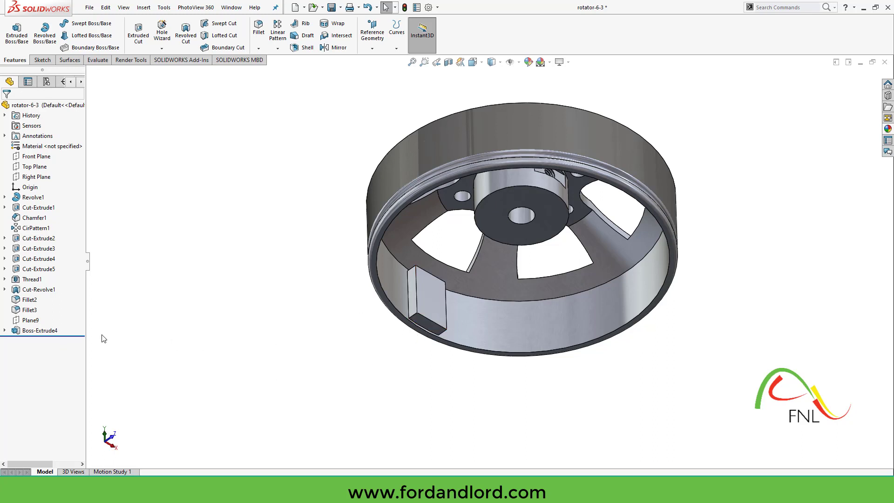
{"action": "left_click", "coordinate": [40, 330]}
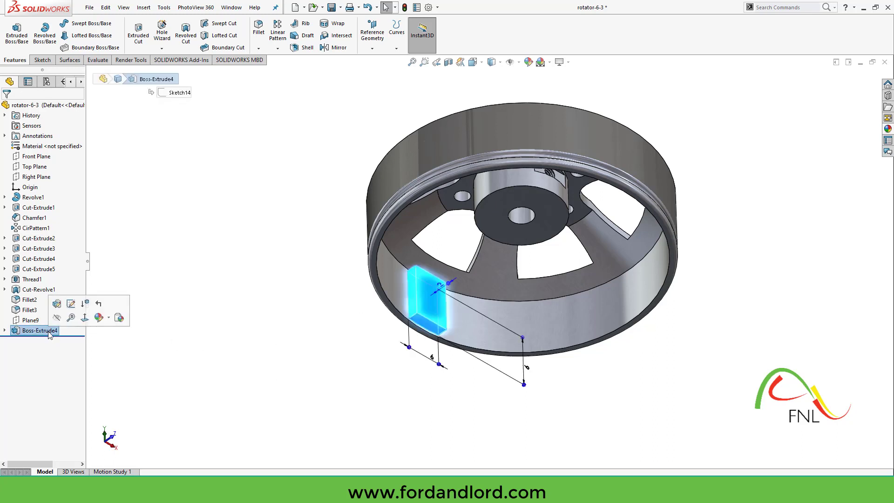
{"action": "left_click", "coordinate": [51, 331]}
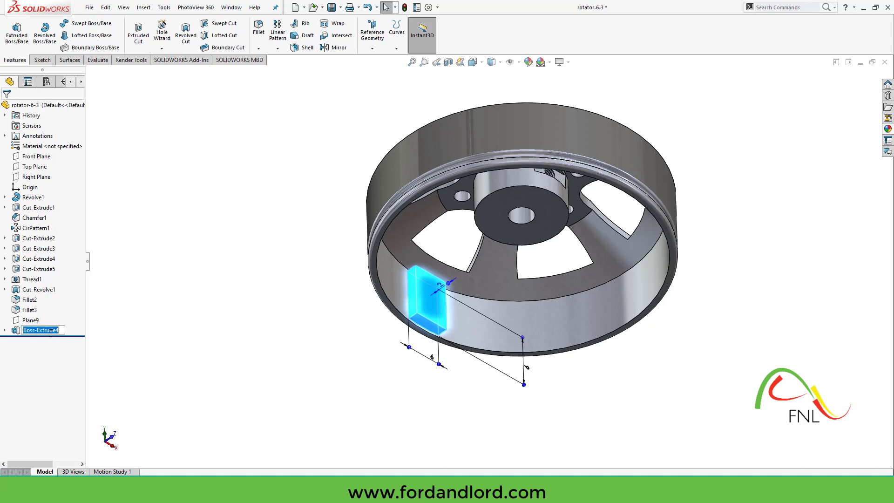
{"action": "type", "text": "Magnet"}
{"action": "left_click", "coordinate": [143, 344]}
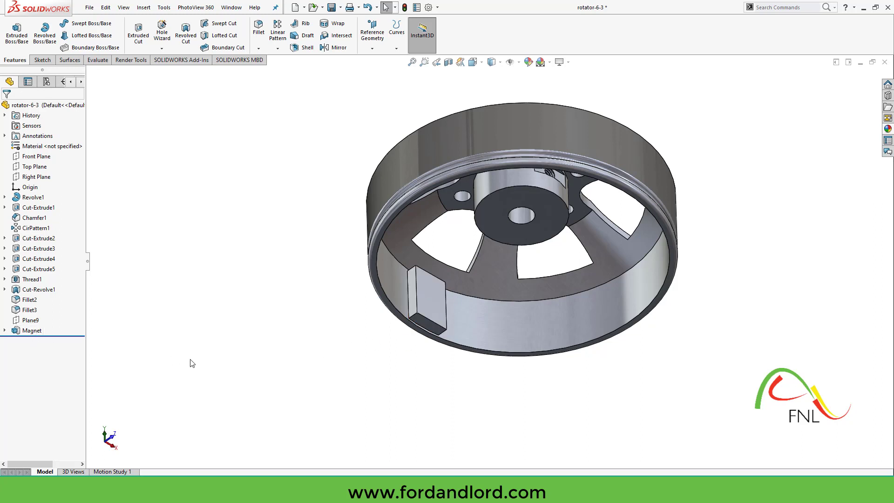
- Create a circular pattern of the Magnet feature around the inner rim edge with 12 equally spaced instances over 360 degrees
{"action": "left_click", "coordinate": [32, 331]}
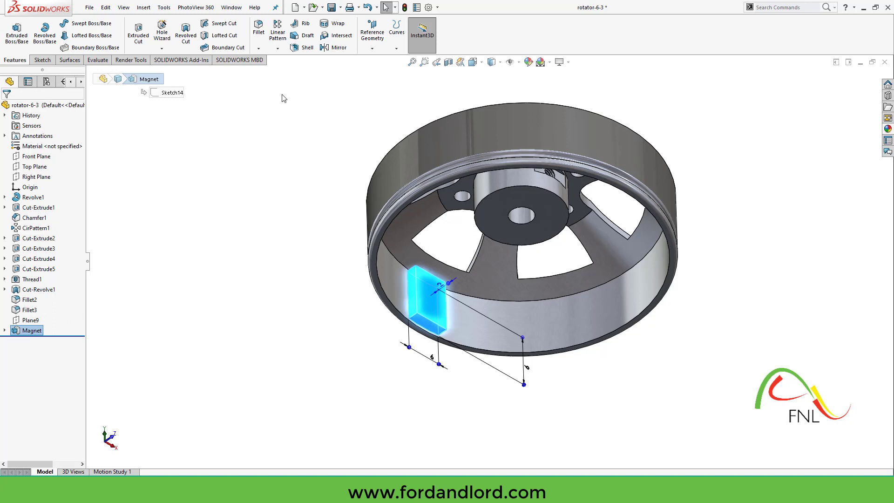
{"action": "left_click", "coordinate": [278, 49]}
{"action": "left_click", "coordinate": [308, 76]}
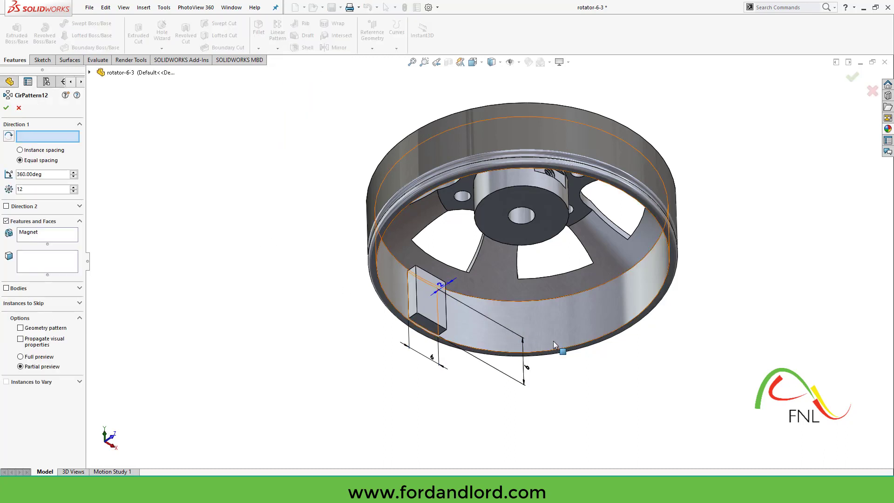
{"action": "left_click", "coordinate": [559, 353]}
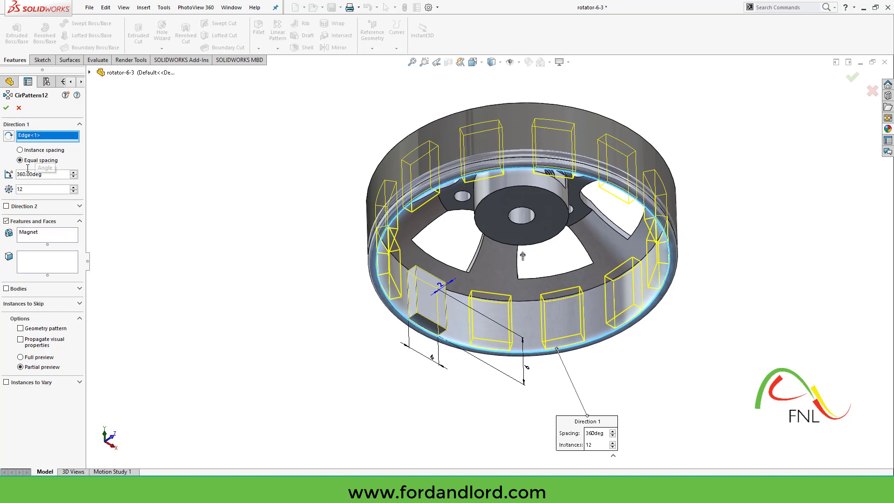
{"action": "left_click", "coordinate": [6, 109]}
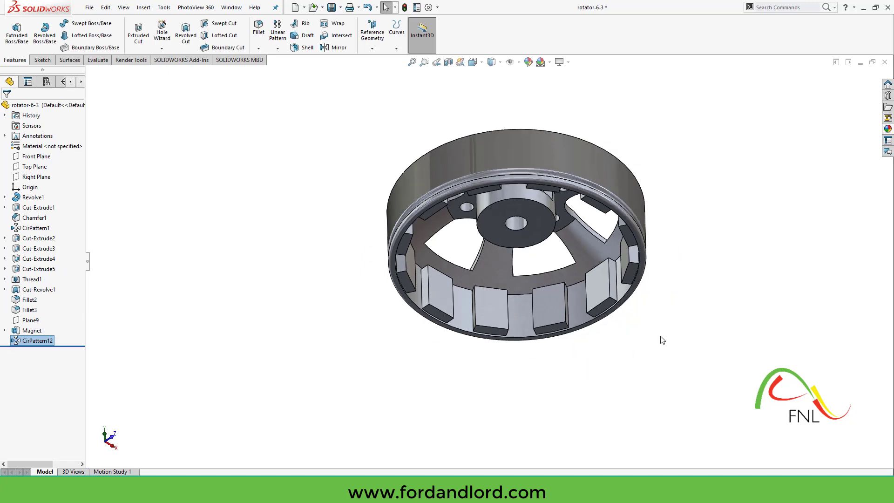
- Apply the matte iron appearance from the Metal > Iron library to the circular pattern of magnets
{"action": "middle_click_drag", "start_coordinate": [660, 337], "coordinate": [482, 63]}
{"action": "scroll", "coordinate": [742, 223], "scroll_direction": "down", "scroll_amount": 1}
{"action": "mouse_move", "coordinate": [606, 351]}
{"action": "middle_mouse_down"}
{"action": "mouse_move", "coordinate": [589, 340]}
{"action": "mouse_move", "coordinate": [607, 340]}
{"action": "middle_mouse_up"}
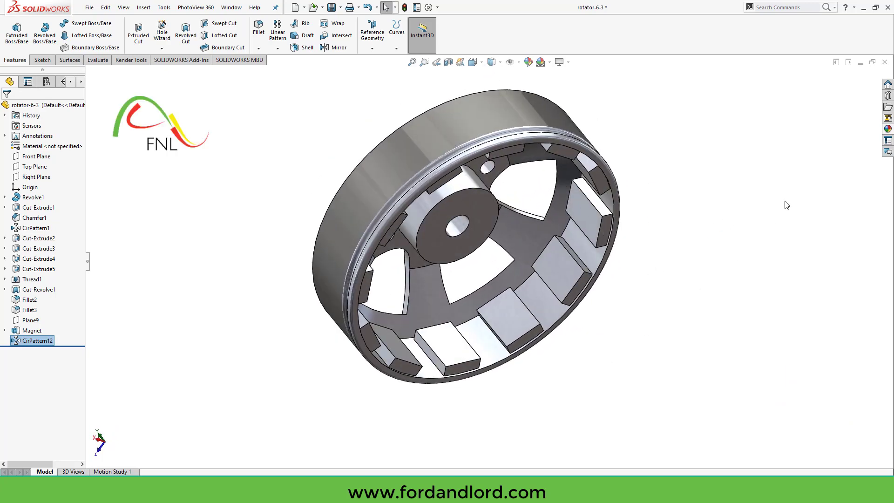
{"action": "left_click", "coordinate": [888, 129]}
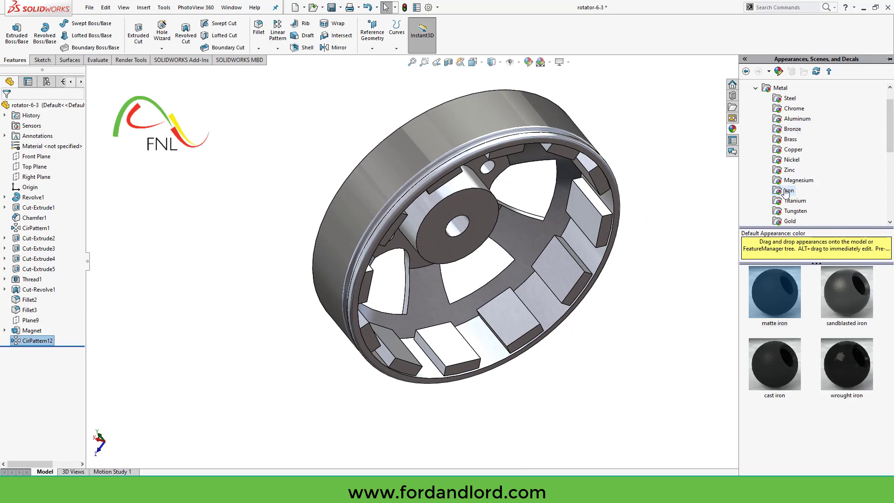
{"action": "double_click", "coordinate": [765, 90]}
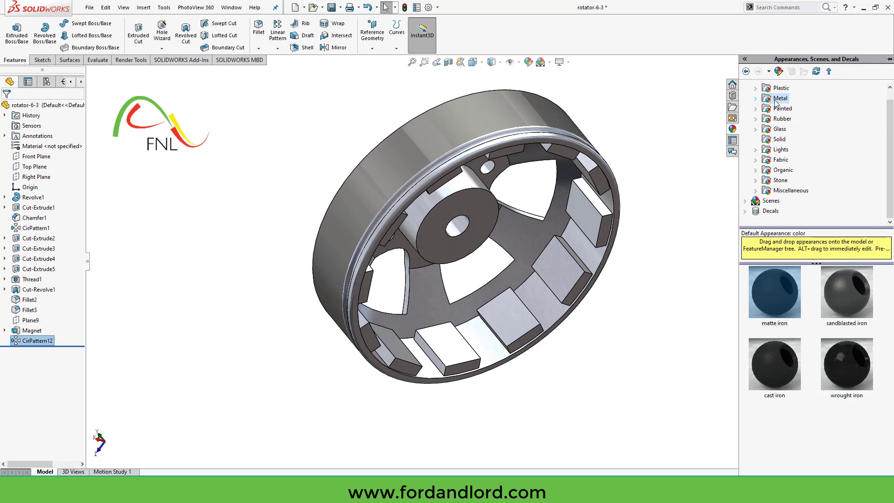
{"action": "left_click", "coordinate": [774, 100]}
{"action": "left_click", "coordinate": [756, 99]}
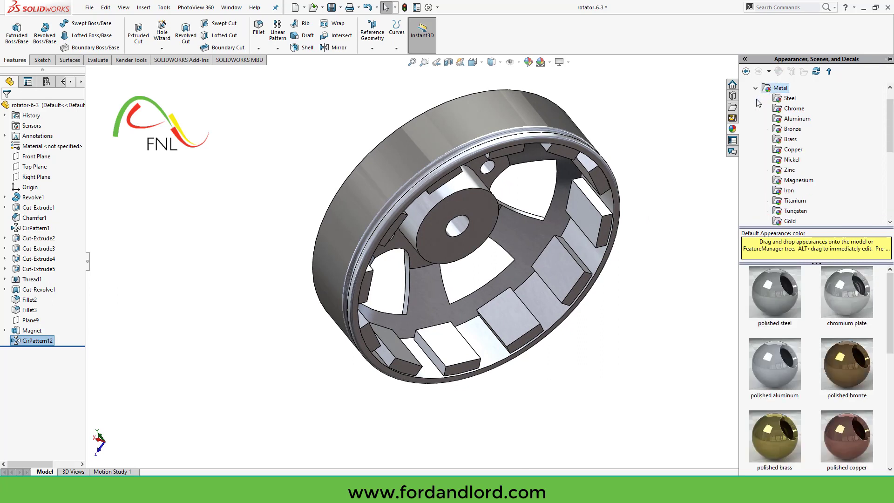
{"action": "left_click", "coordinate": [790, 190]}
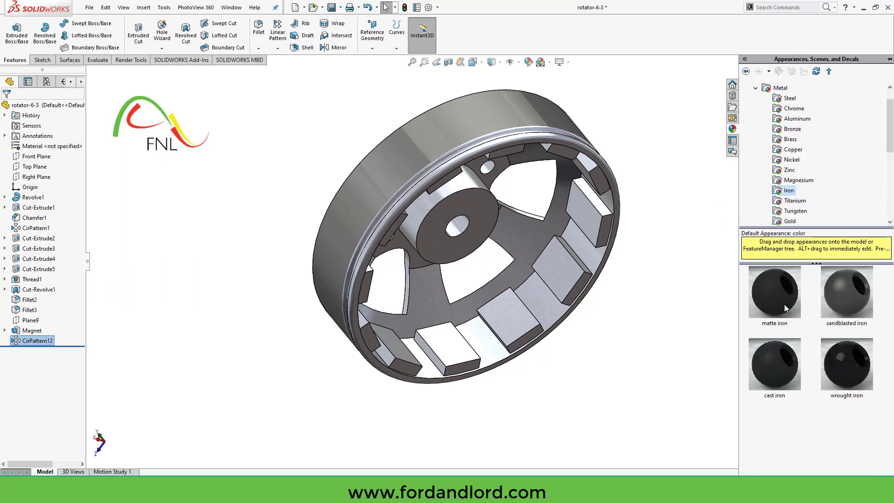
{"action": "left_click_drag", "start_coordinate": [784, 304], "coordinate": [44, 342]}
- Apply the matte iron appearance to the original Magnet feature on the inner rim as well
{"action": "middle_click_drag", "start_coordinate": [519, 407], "coordinate": [554, 258]}
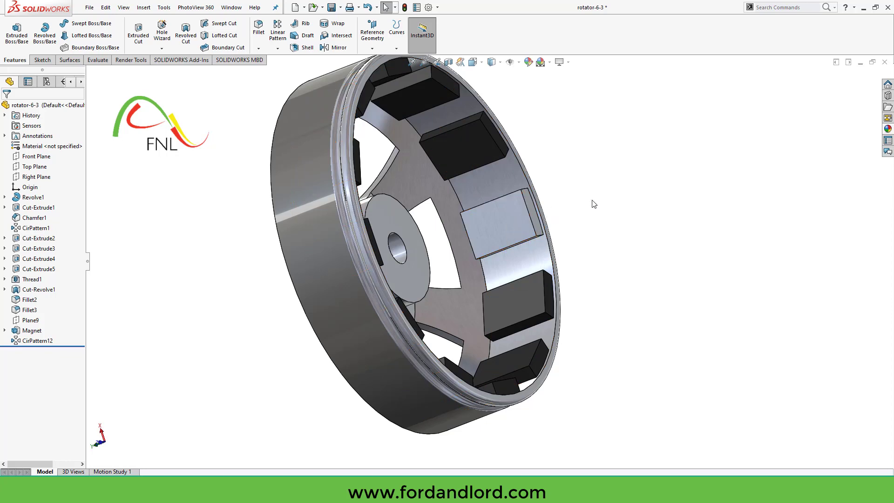
{"action": "scroll", "coordinate": [594, 203], "scroll_direction": "down", "scroll_amount": 1}
{"action": "scroll", "coordinate": [566, 193], "scroll_direction": "up", "scroll_amount": 2}
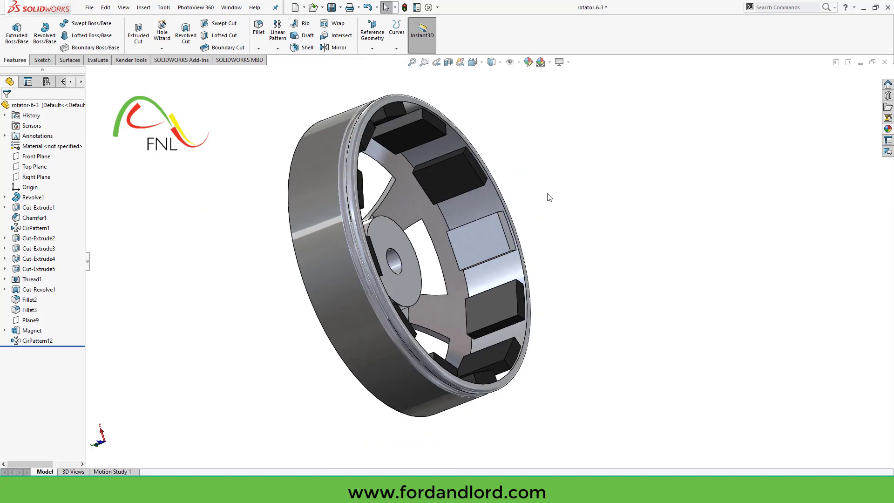
{"action": "left_click", "coordinate": [889, 117]}
{"action": "left_click_drag", "start_coordinate": [767, 287], "coordinate": [472, 237]}
{"action": "left_click", "coordinate": [479, 236]}
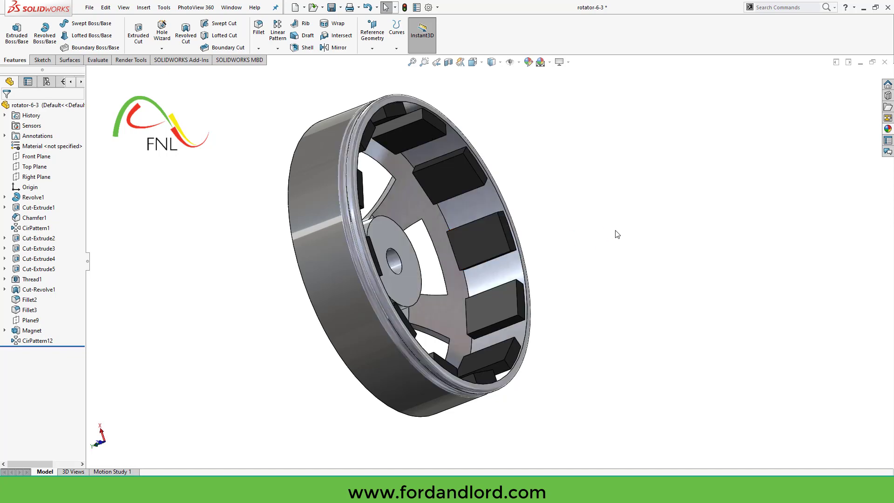
{"action": "middle_click_drag", "start_coordinate": [611, 237], "coordinate": [615, 271]}
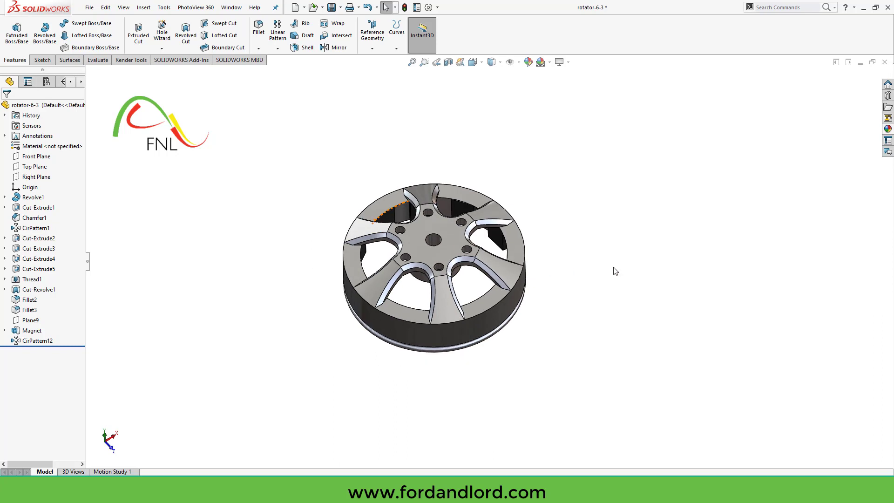
{"action": "scroll", "coordinate": [550, 306], "scroll_direction": "down", "scroll_amount": 3}
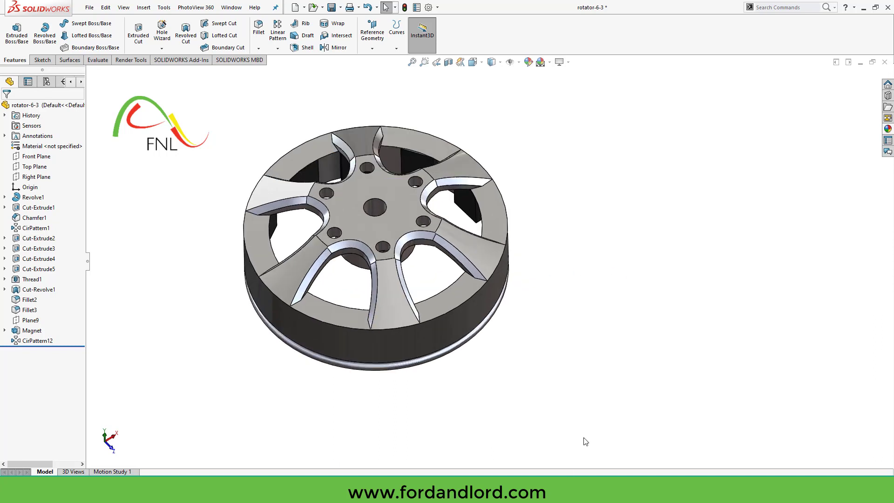